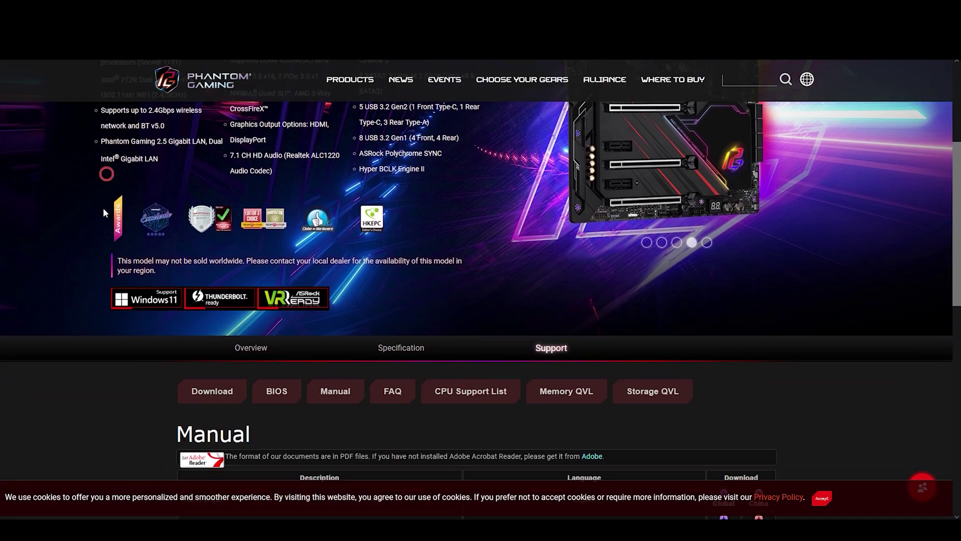
Scroll to the Support section and bring up the motherboard's BIOS version table
scroll(103, 210, down, 1)
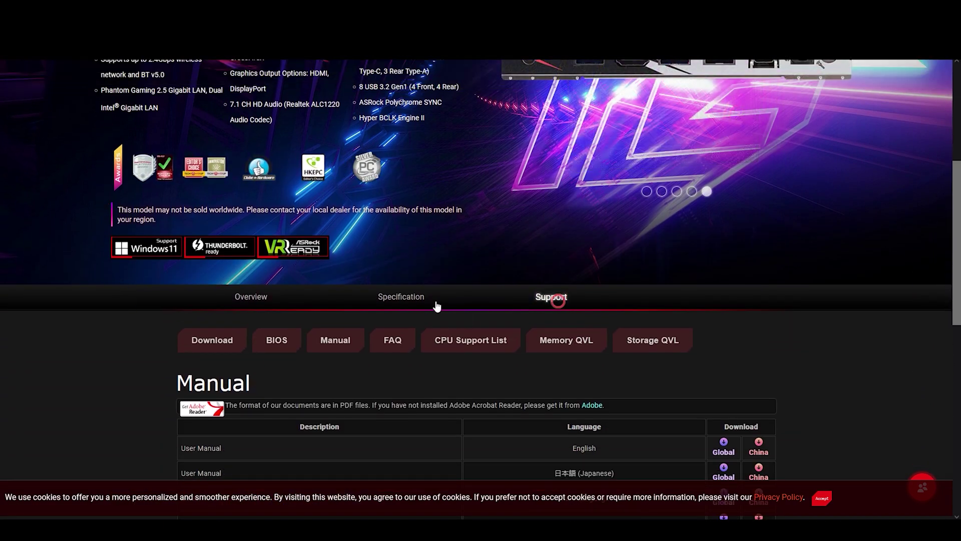
scroll(437, 307, down, 1)
click(276, 294)
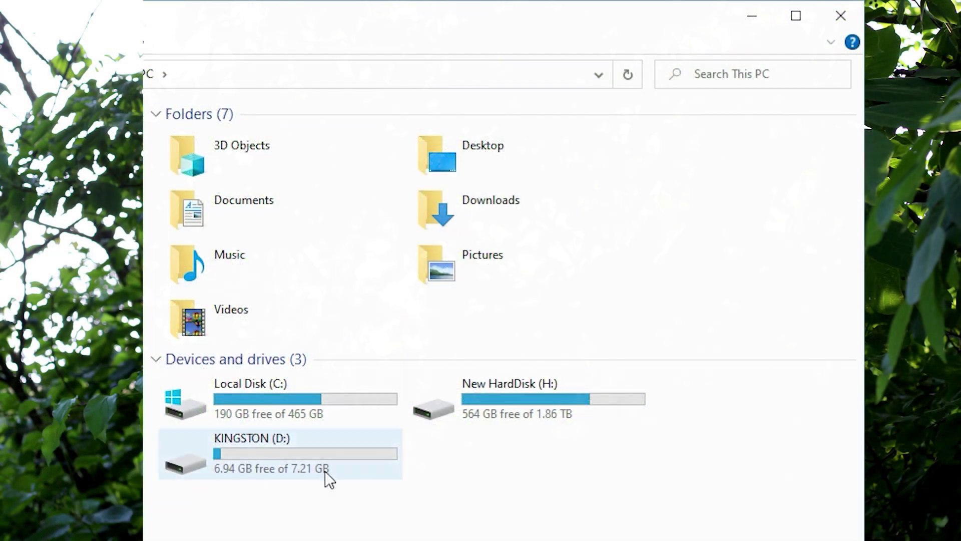
Format KINGSTON (D:) after restoring device defaults so FAT32 is selected
right_click(325, 476)
click(380, 296)
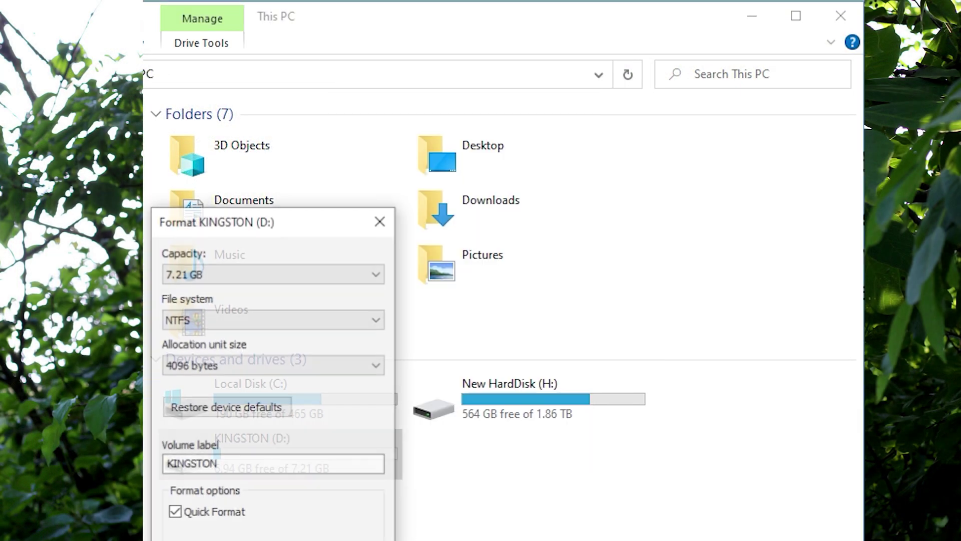
click(225, 415)
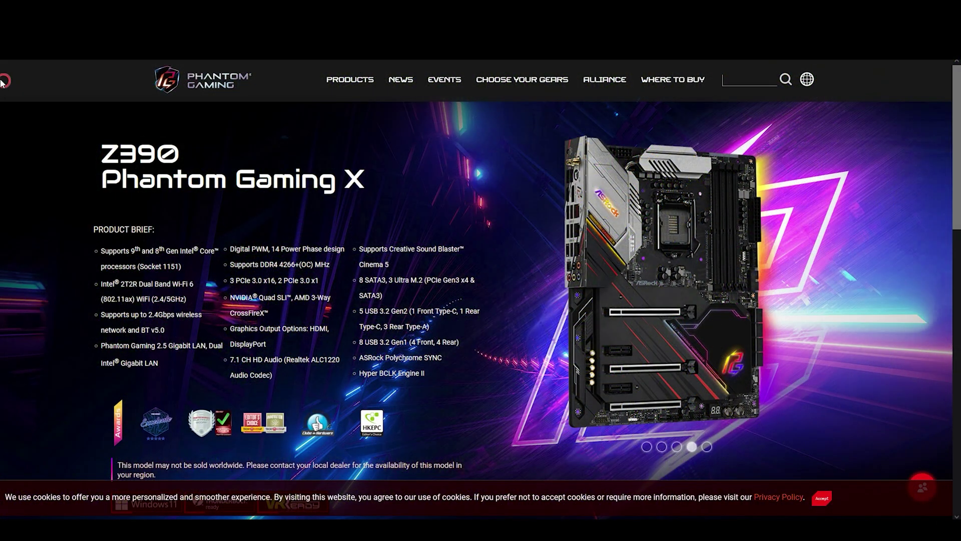
Show the BIOS list and download version 1.20N from the Global server
scroll(103, 207, down, 5)
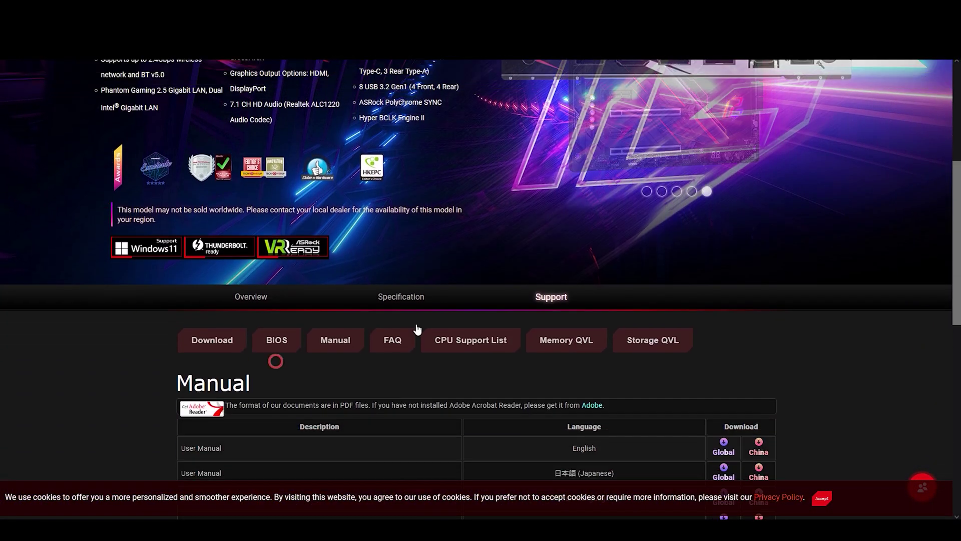
scroll(436, 307, down, 1)
click(278, 286)
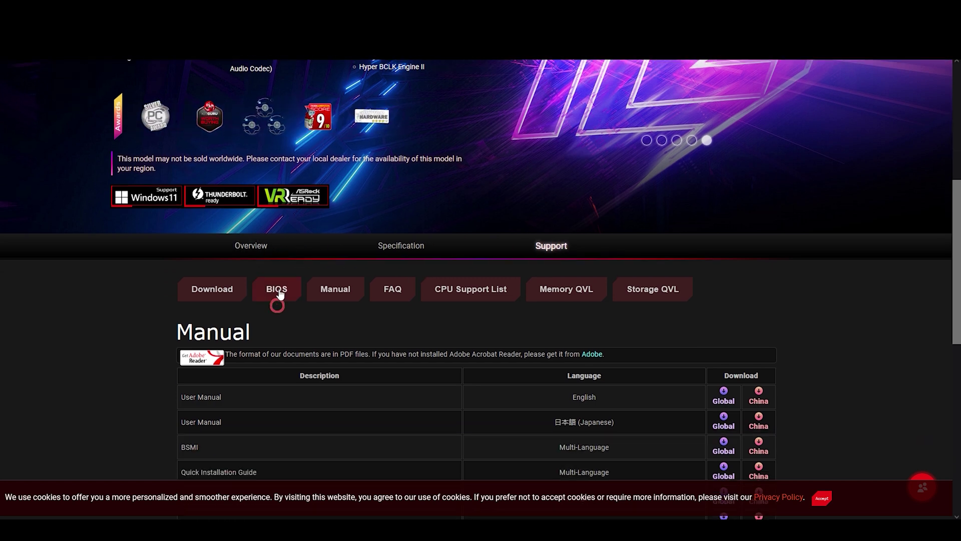
scroll(124, 295, down, 3)
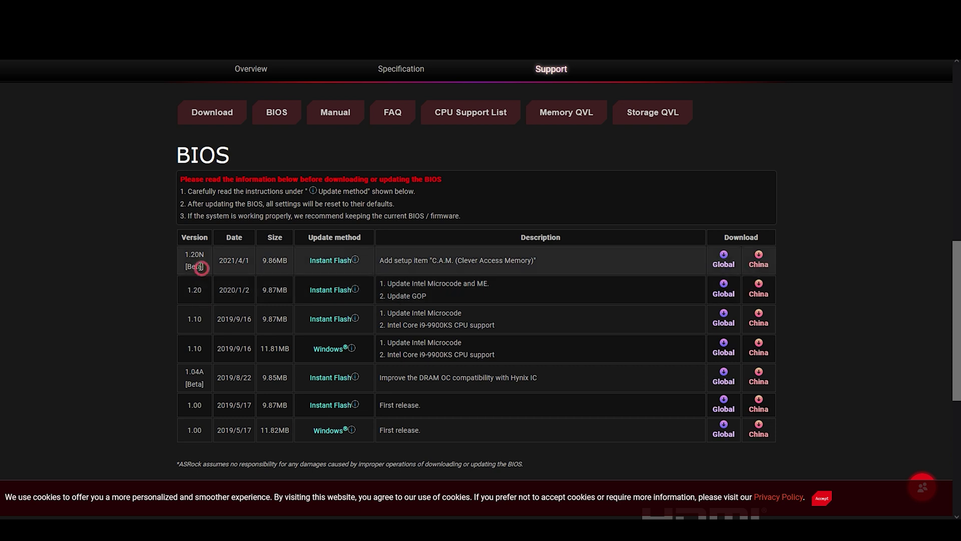
click(727, 269)
click(202, 299)
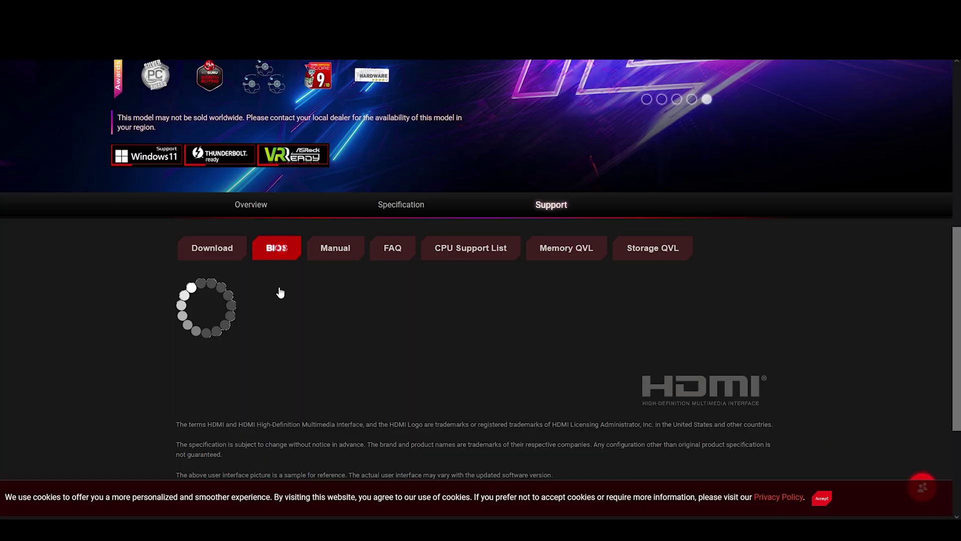
Extract the 1.20N ROM archive onto KINGSTON (D:) and refresh to reveal Z39PGX1.20N
click(279, 291)
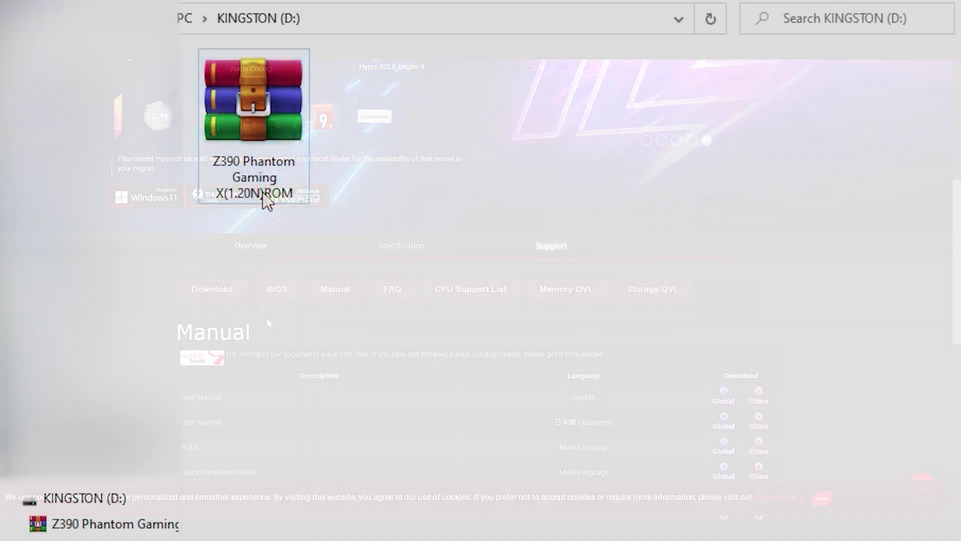
right_click(266, 176)
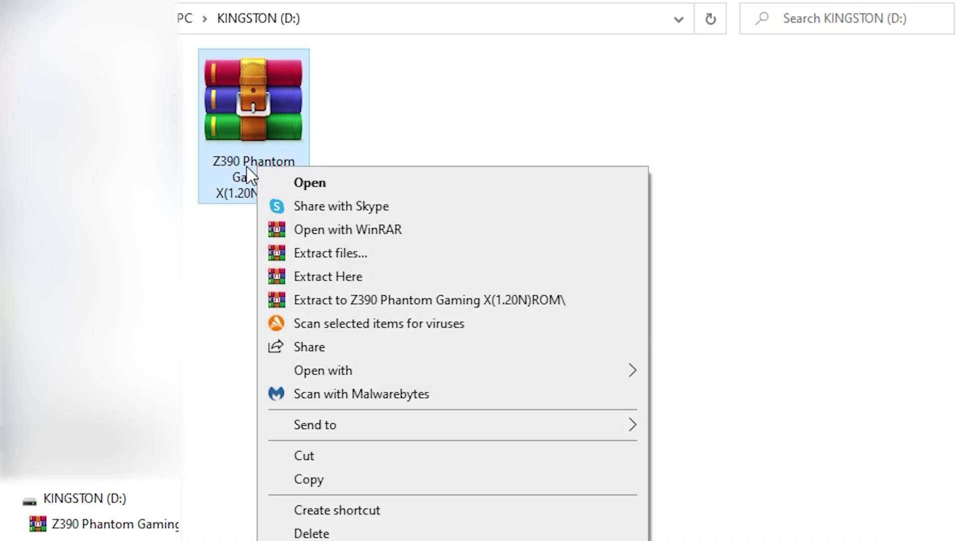
key(Escape)
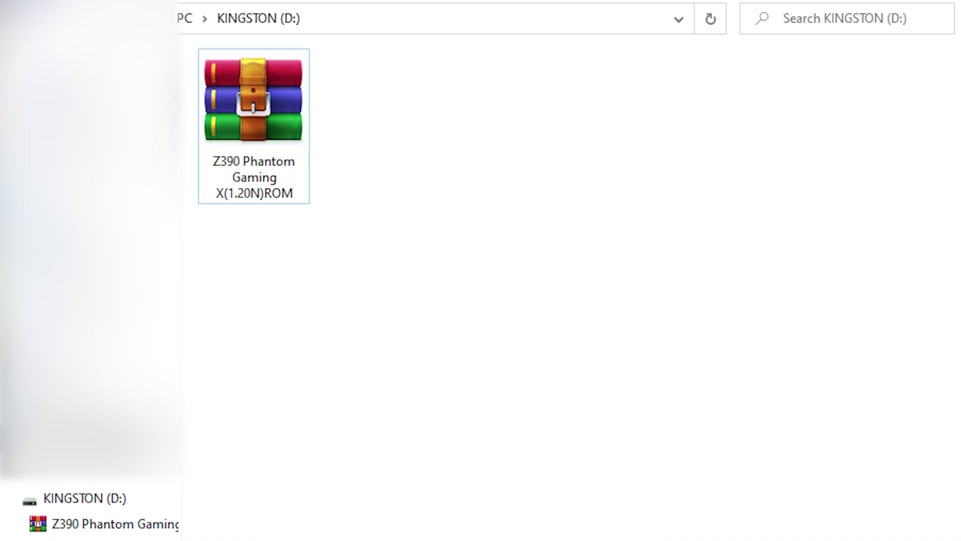
right_click(238, 123)
click(340, 239)
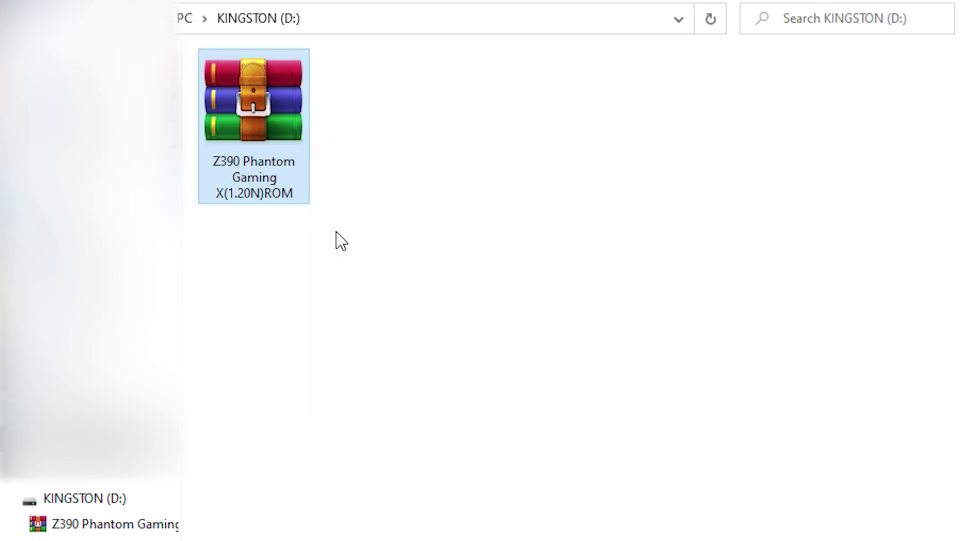
right_click(400, 255)
click(442, 342)
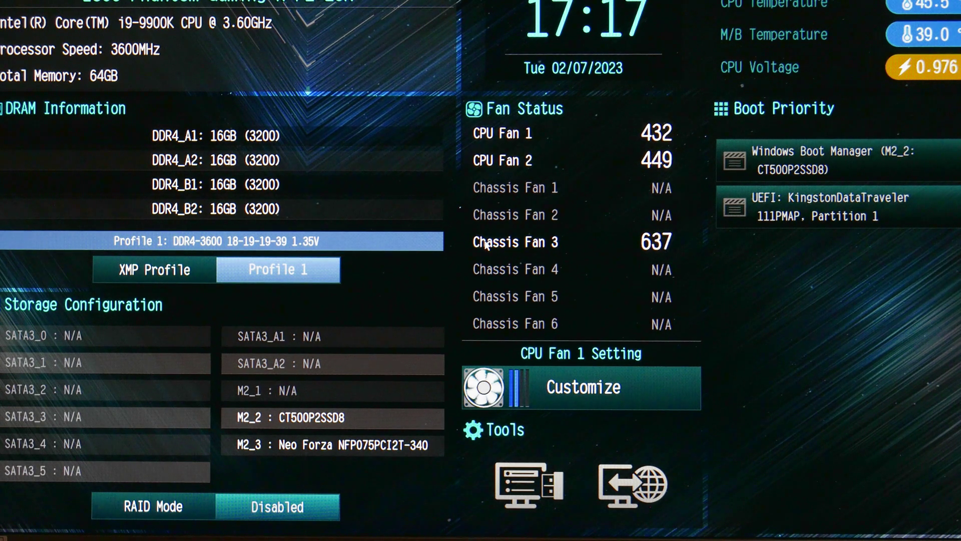
Switch the UEFI from EZ Mode to Advanced Mode with F6
key(F6)
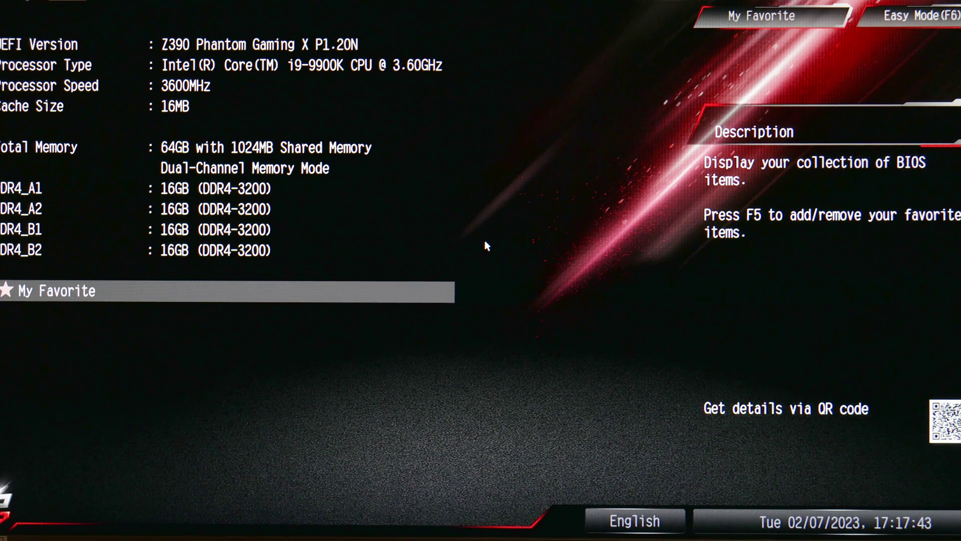
Move across the top pages to Tool and down to Instant Flash
key(Right)
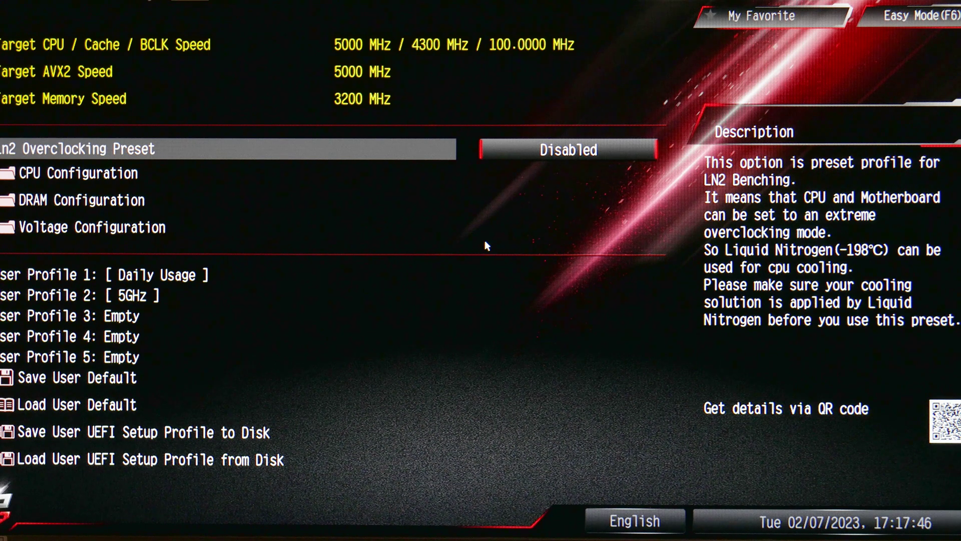
key(Right)
key(Right)
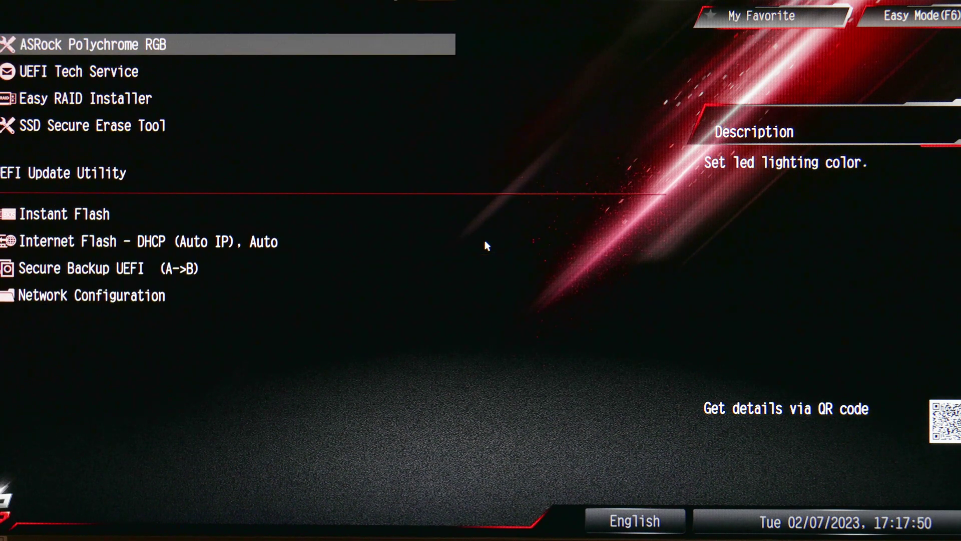
key(Down)
key(Down)
key(Down)
key(Down)
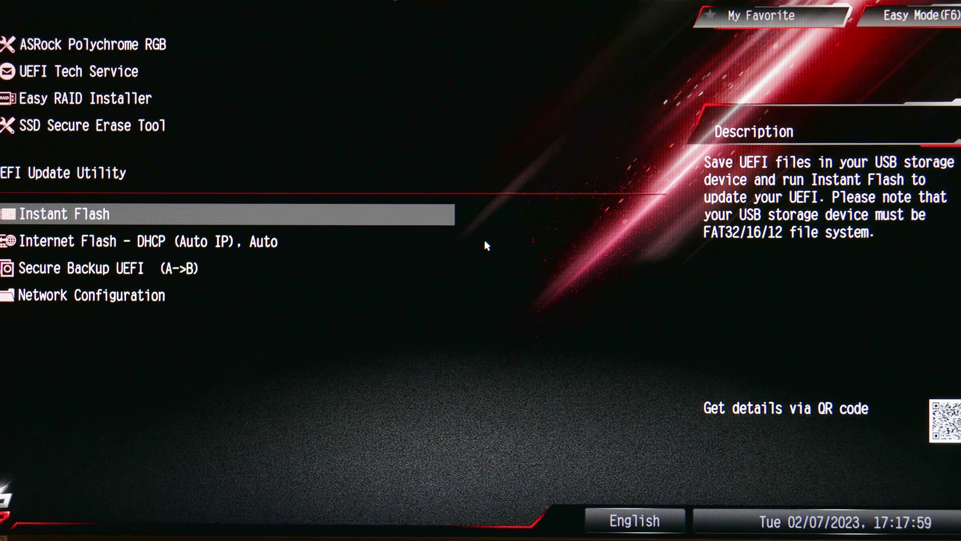
Launch Instant Flash and choose Update next to the \Z39PGX1.20N file
key(Return)
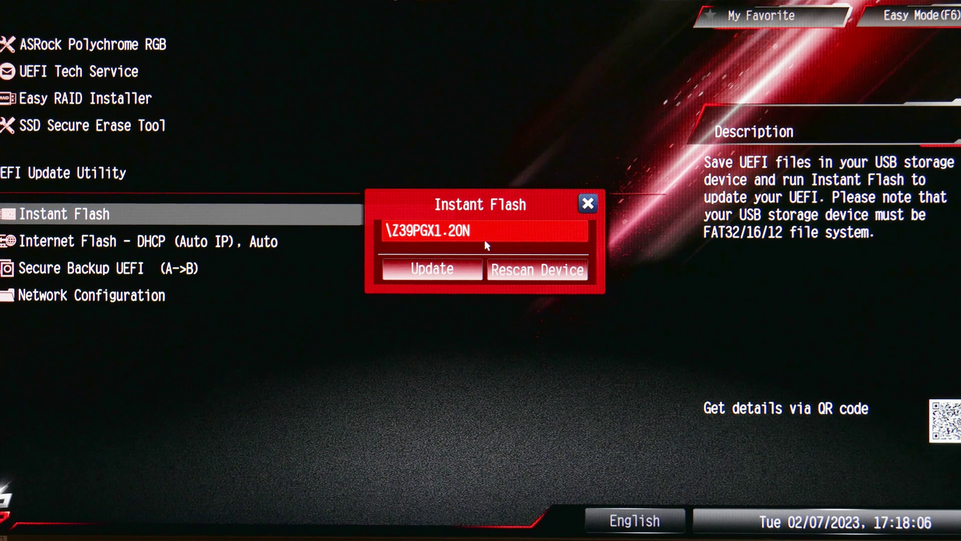
click(455, 268)
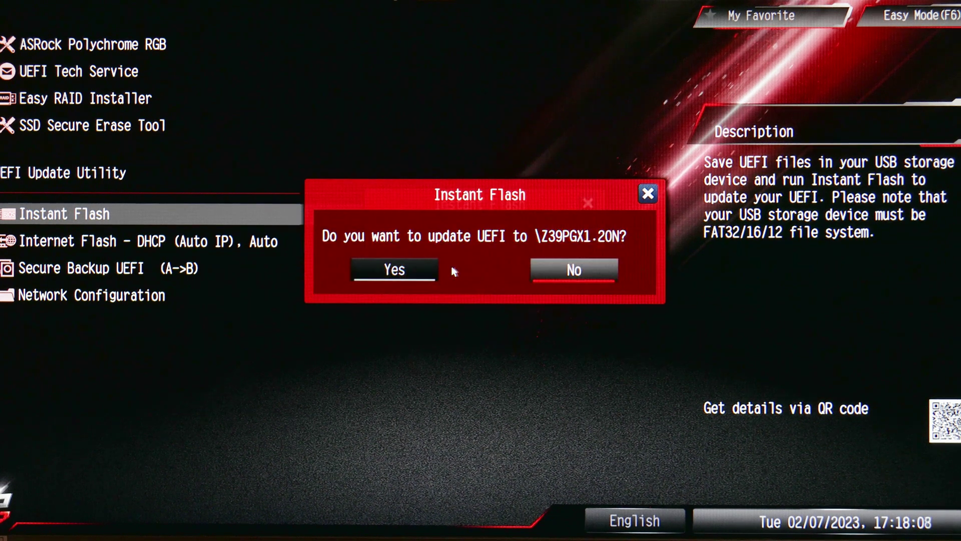
Confirm the UEFI update to Z39PGX1.20N with Yes
click(423, 270)
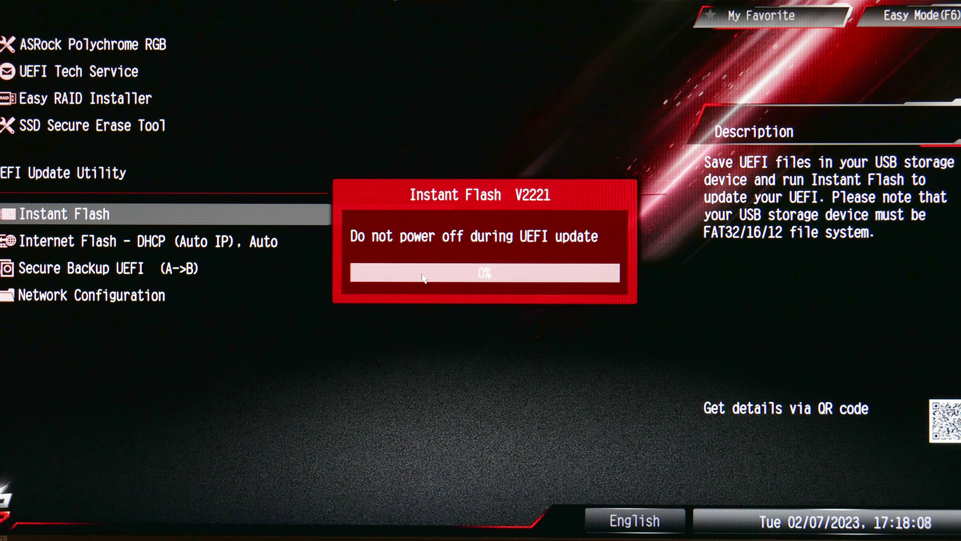